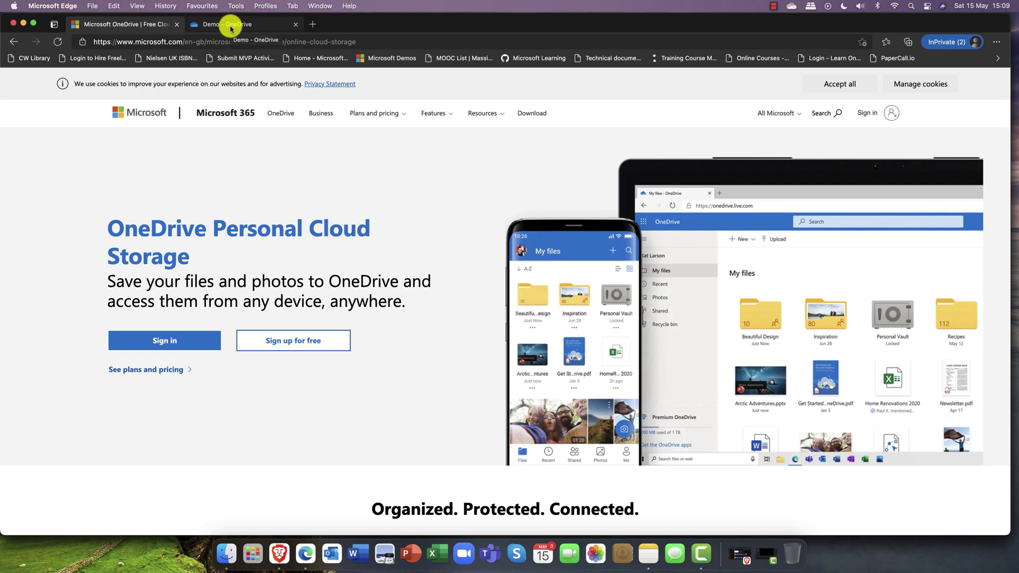
- Show the personal OneDrive Demo folder with its eleven documents and presentations
left_click(232, 29)
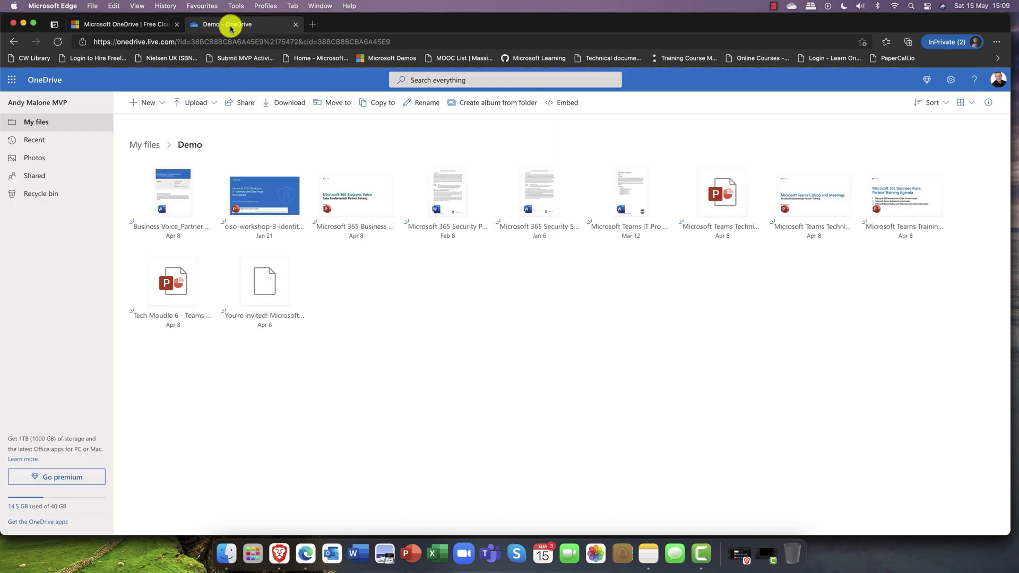
- Switch Edge to the admin center window and open the SharePoint Migration page
right_click(307, 554)
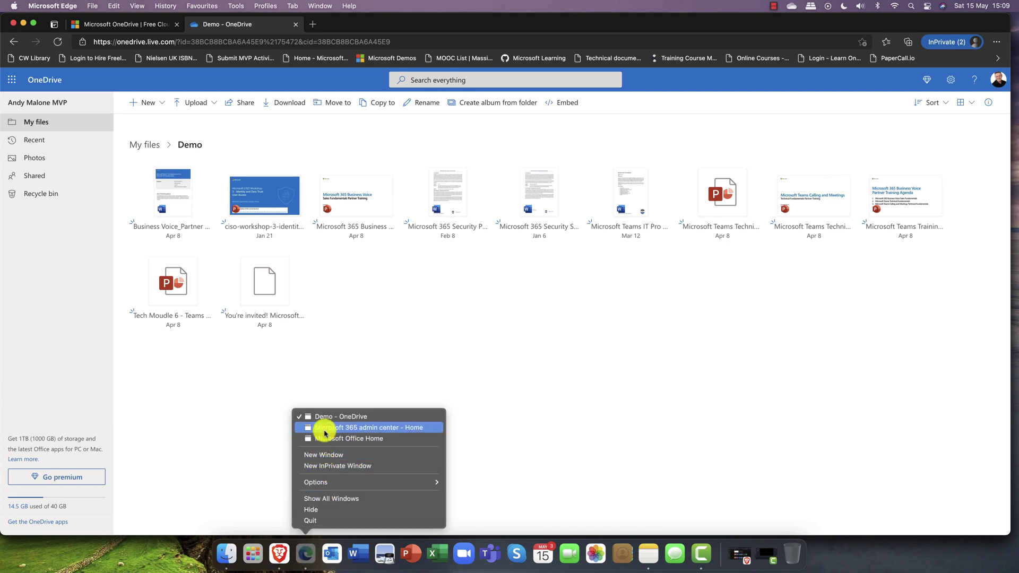
left_click(326, 429)
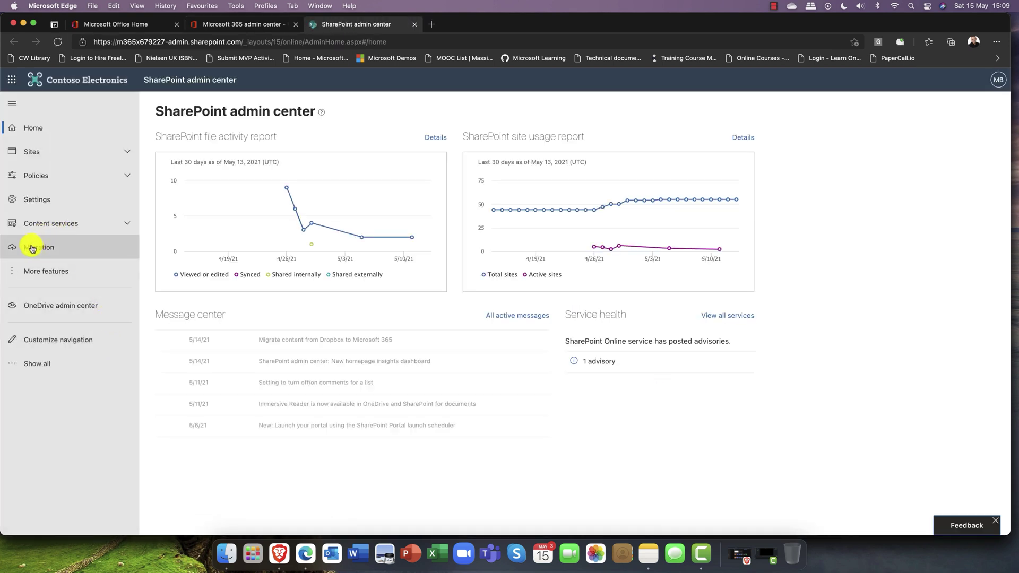
left_click(50, 249)
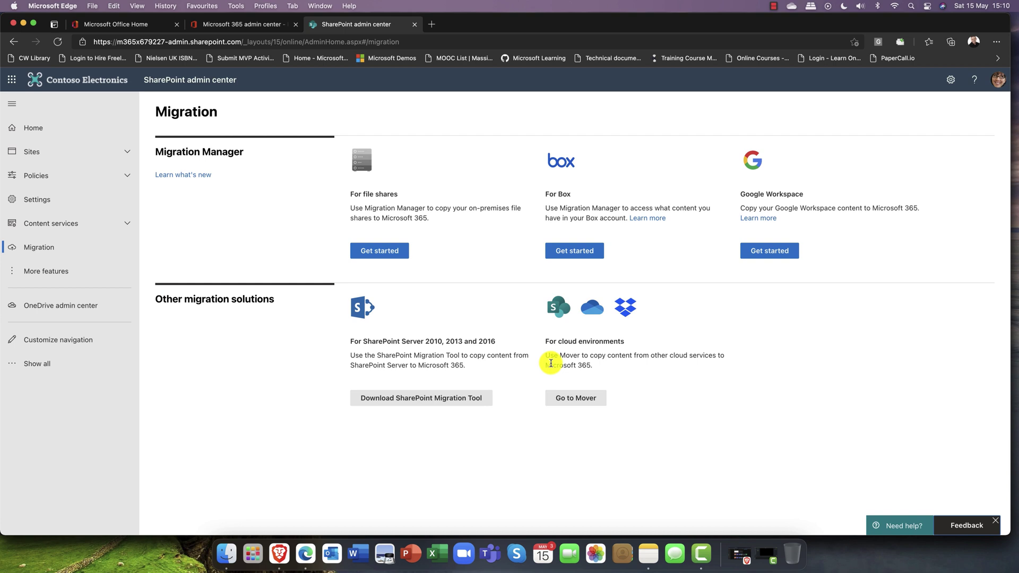
- Go to Mover, glance through its guides, then log in to reach the Transfer Wizard
left_click(577, 402)
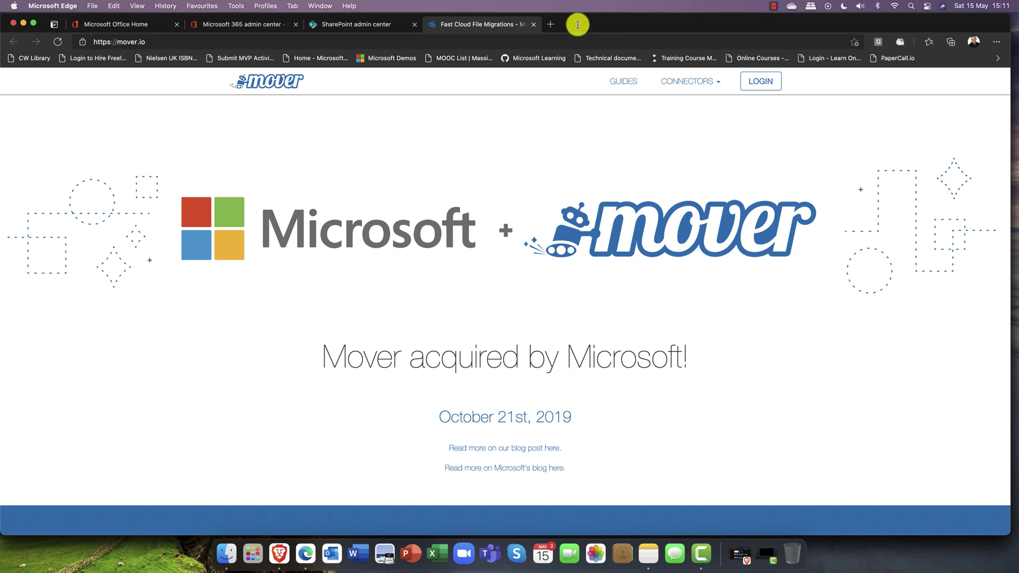
left_click(626, 84)
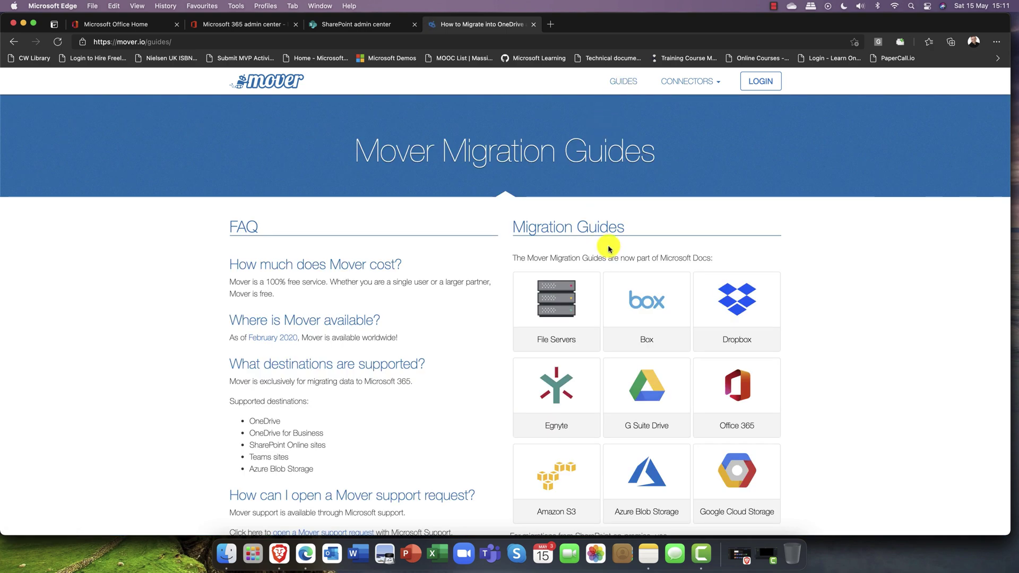
scroll(609, 247, "down", 2)
scroll(609, 243, "up", 1)
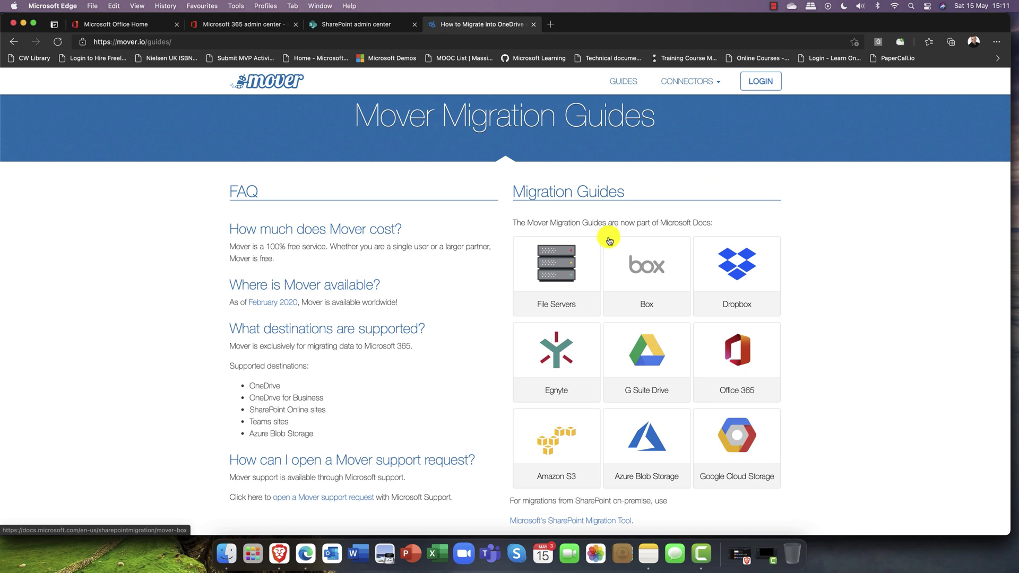
left_click(13, 43)
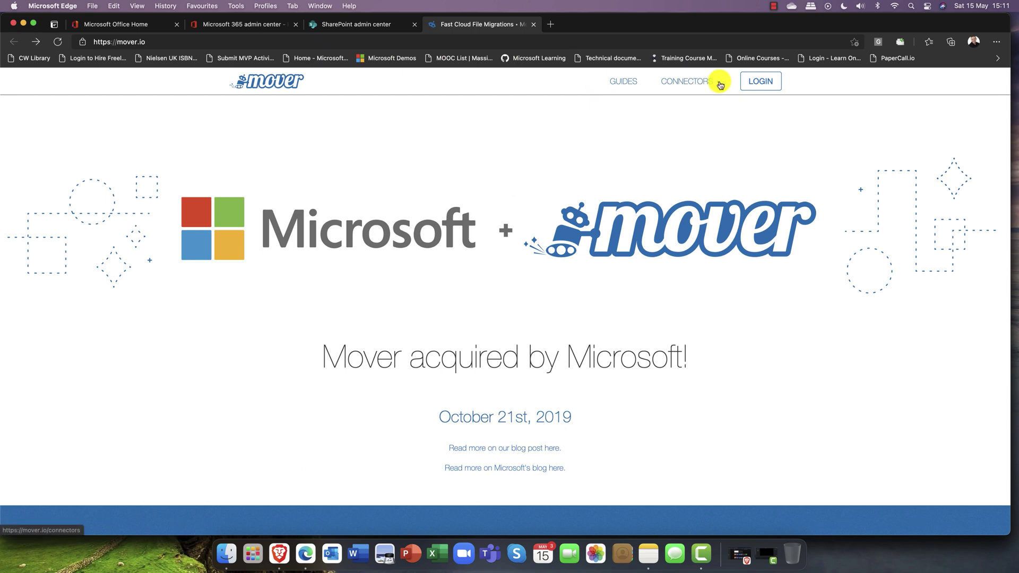
mouse_move(719, 83)
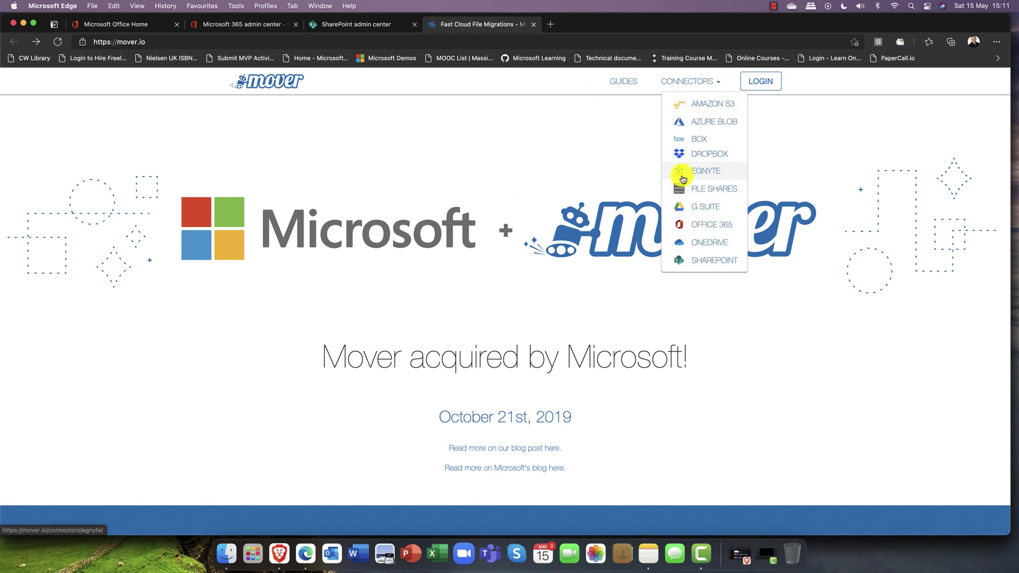
left_click(756, 82)
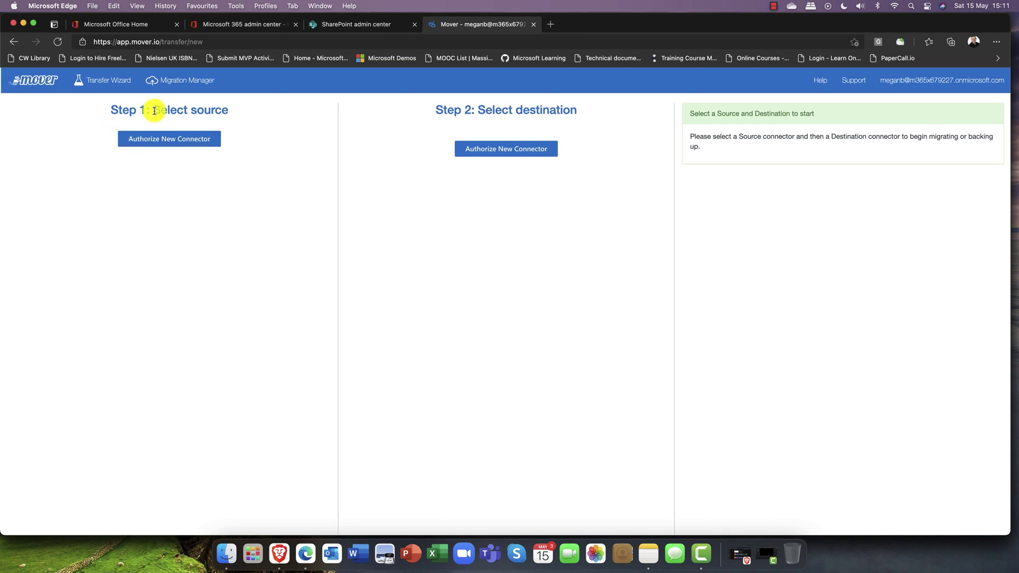
- Authorize a OneDrive Consumer source connector by signing in to the personal Microsoft account
left_click_drag(153, 110, 237, 110)
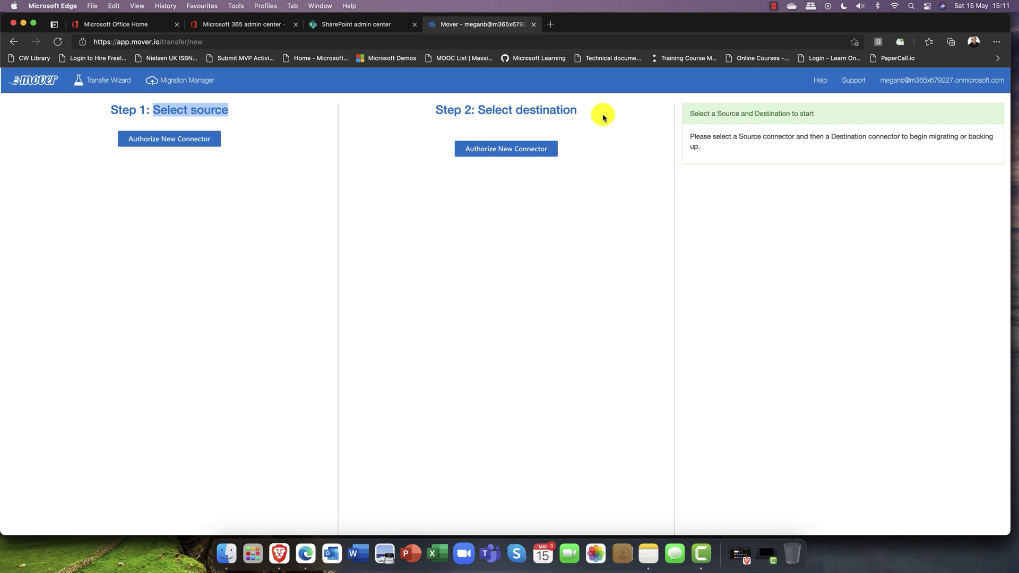
left_click_drag(477, 110, 591, 109)
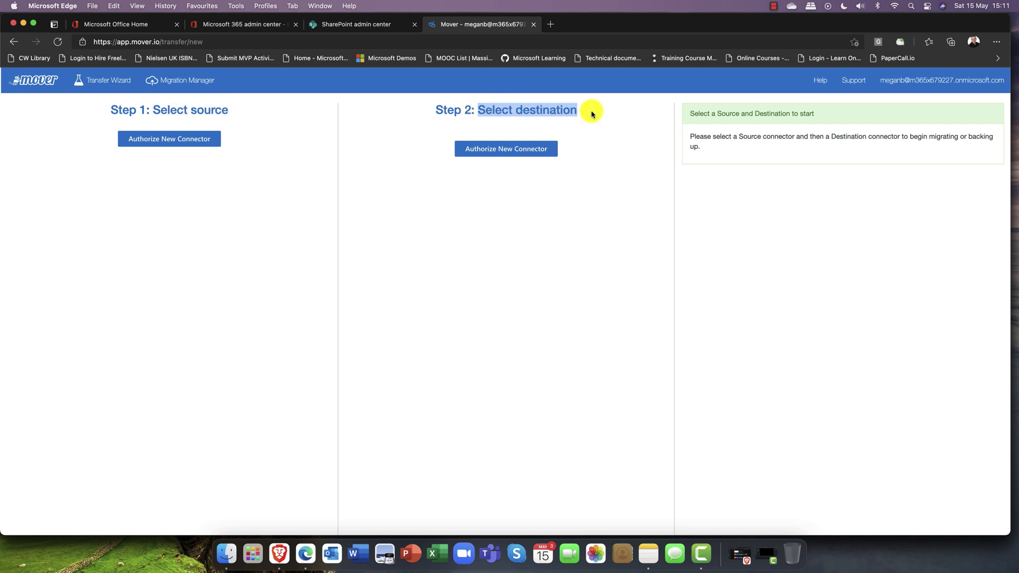
left_click(152, 143)
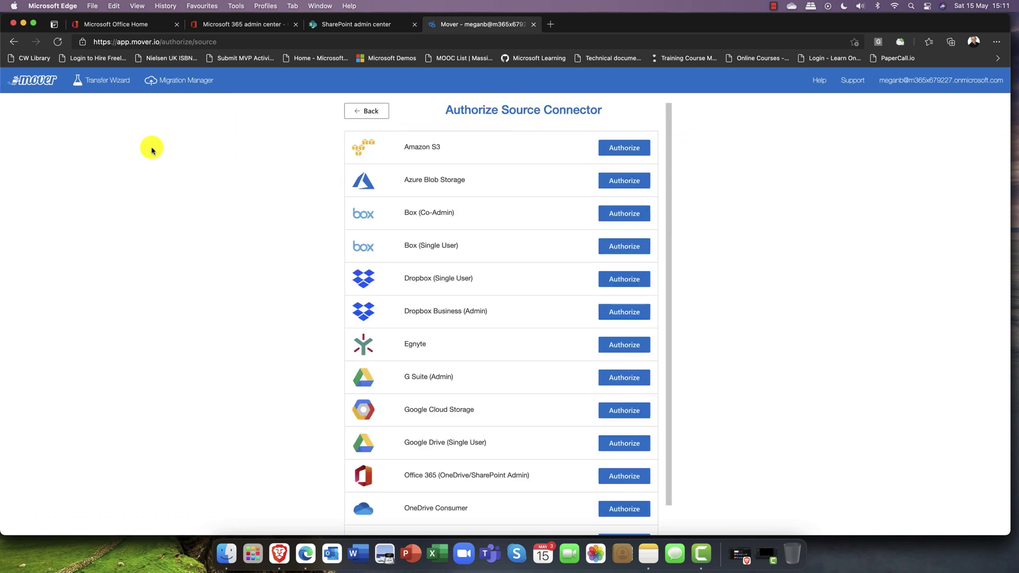
scroll(454, 257, "down", 2)
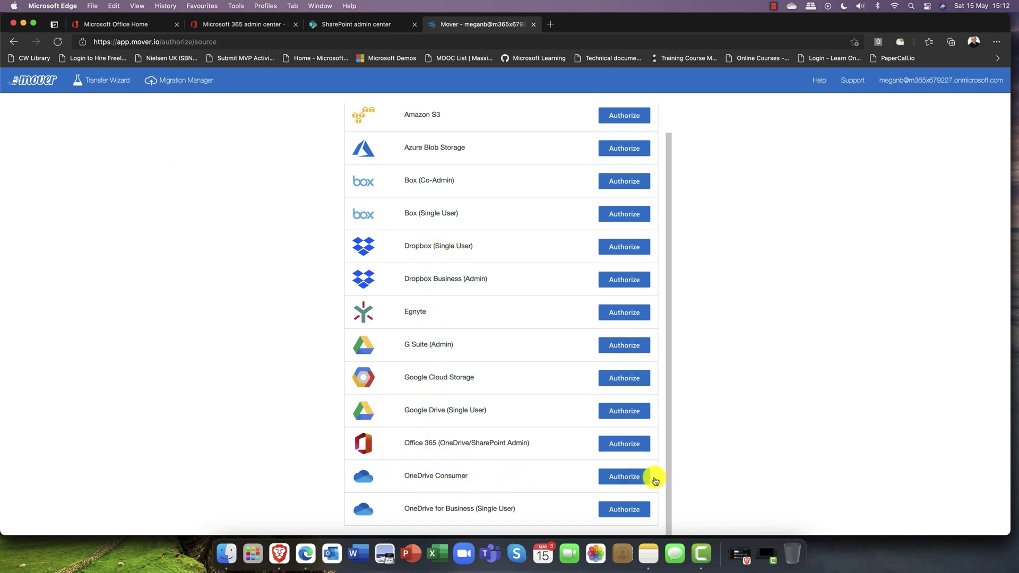
left_click(621, 476)
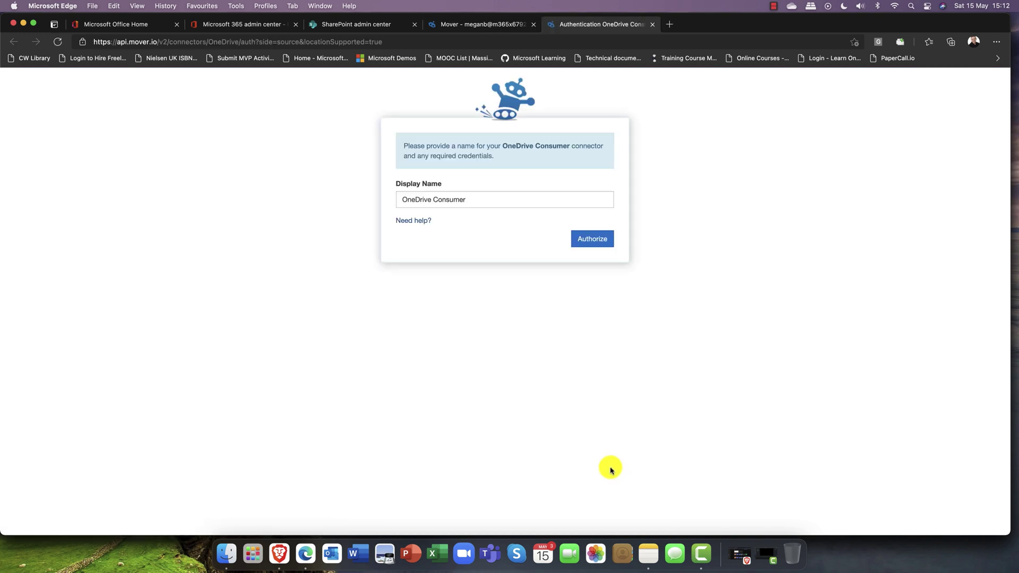
left_click(593, 240)
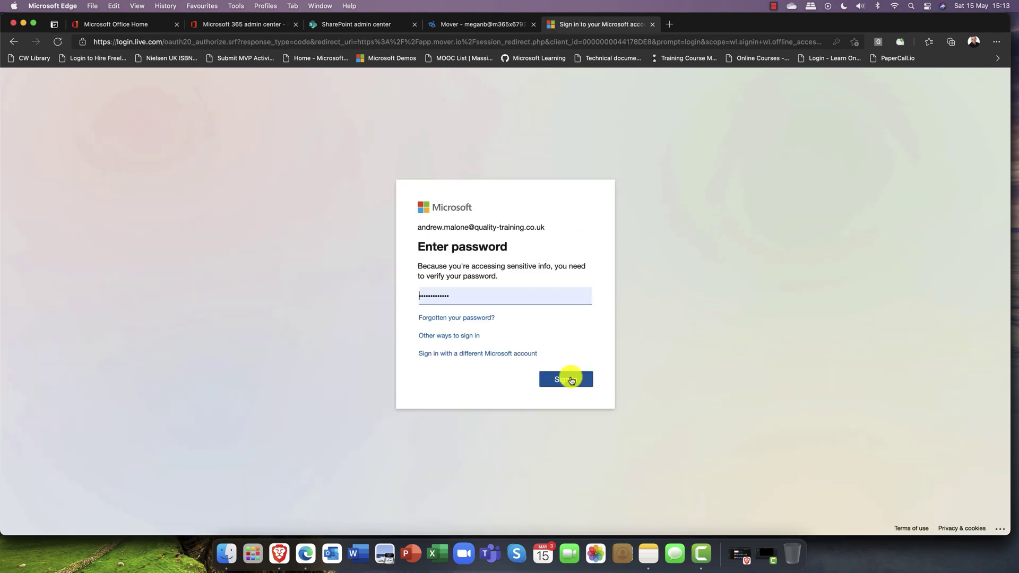
left_click(566, 379)
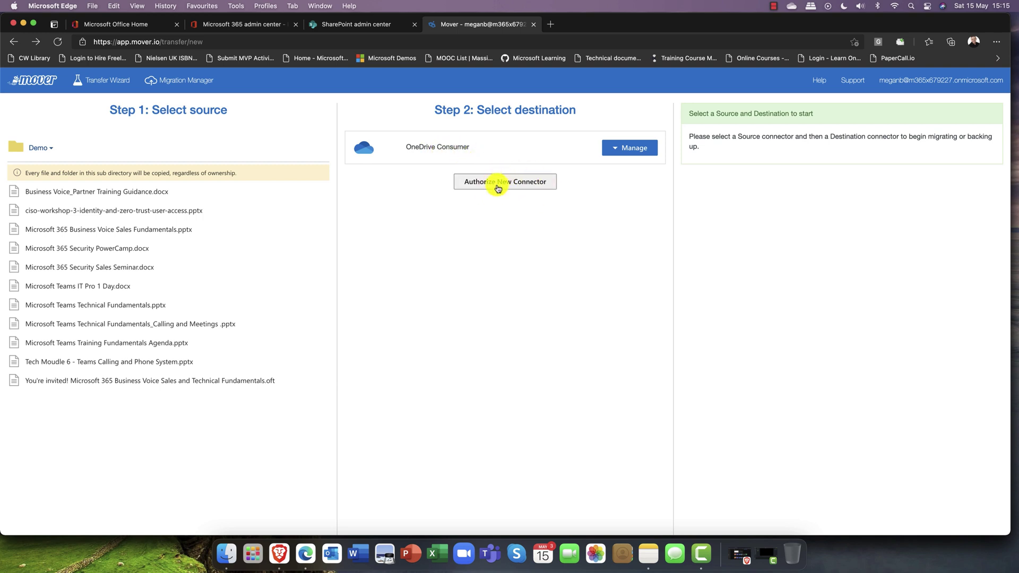
- Authorize OneDrive for Business (Single User) as destination, signing in with the work account and password
left_click(510, 188)
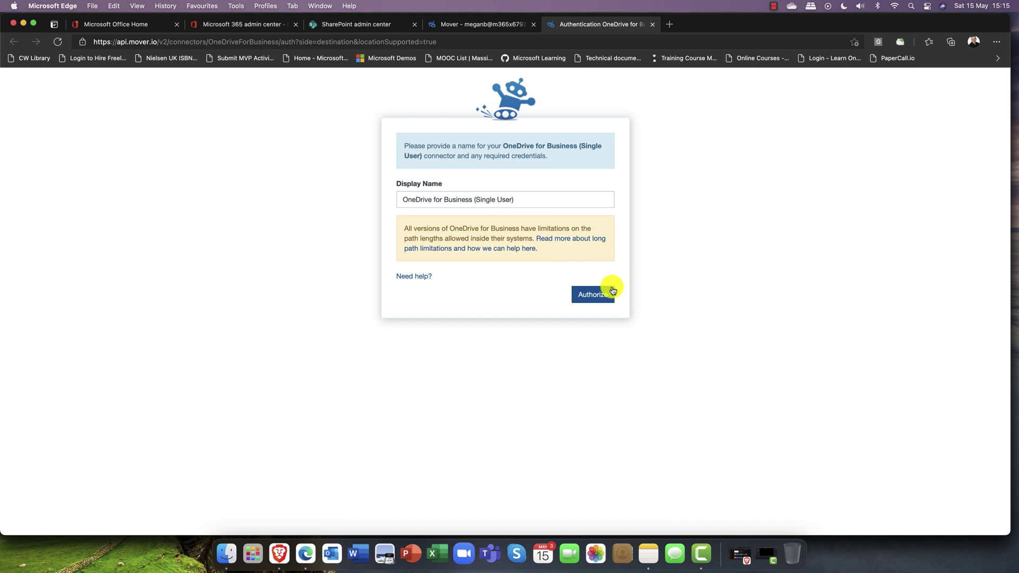
left_click(604, 291)
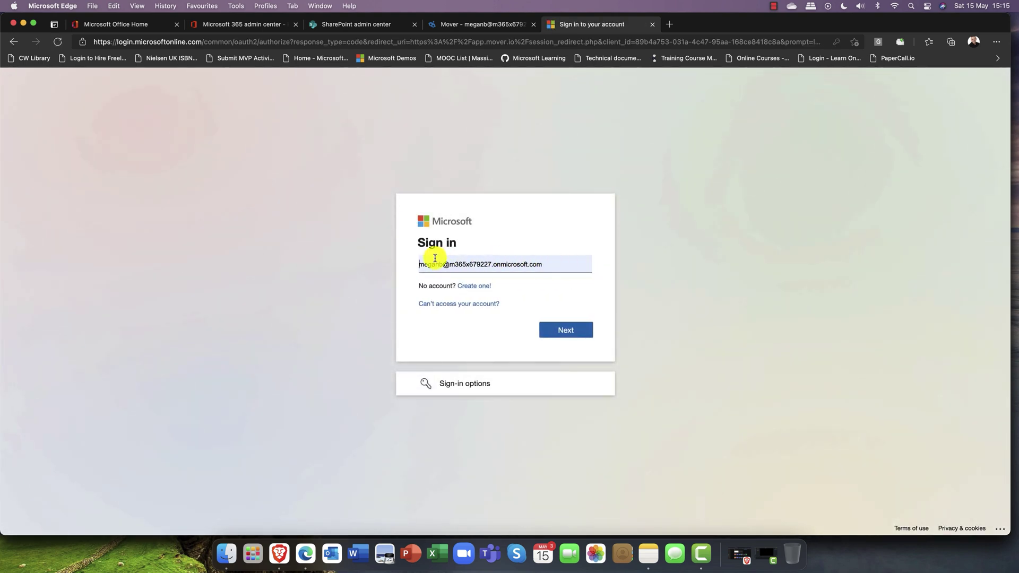
left_click(490, 273)
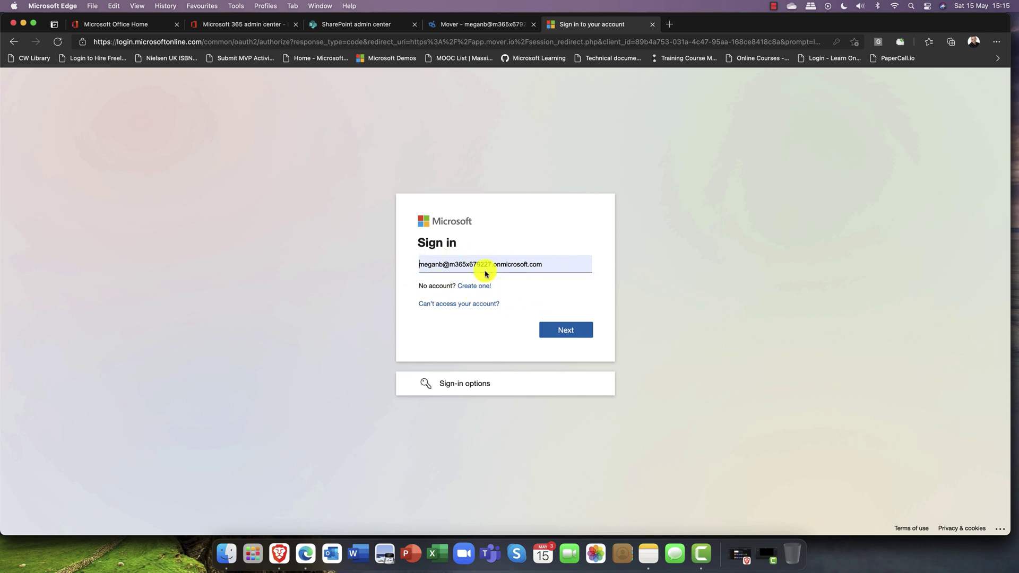
left_click(568, 336)
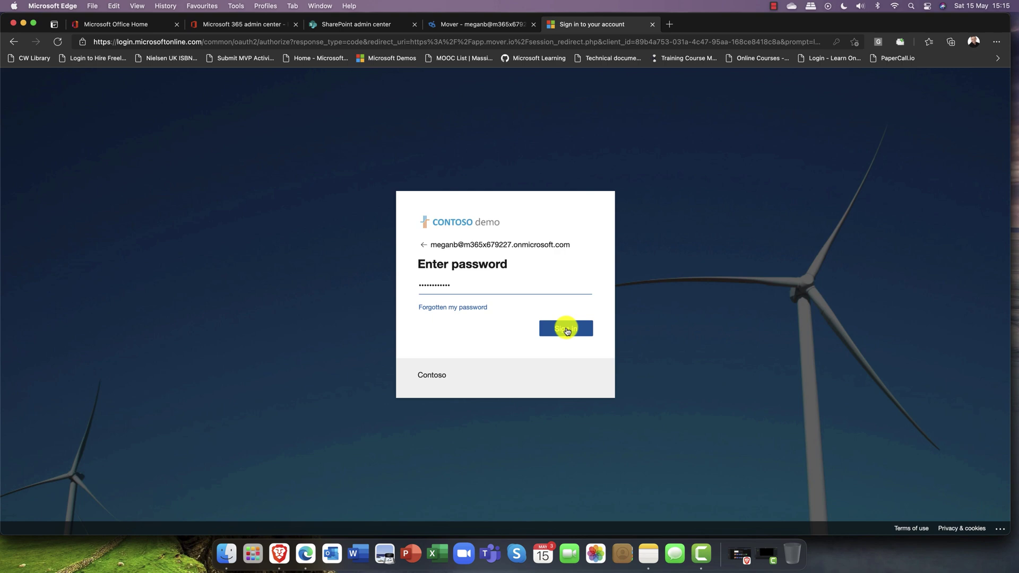
left_click(566, 328)
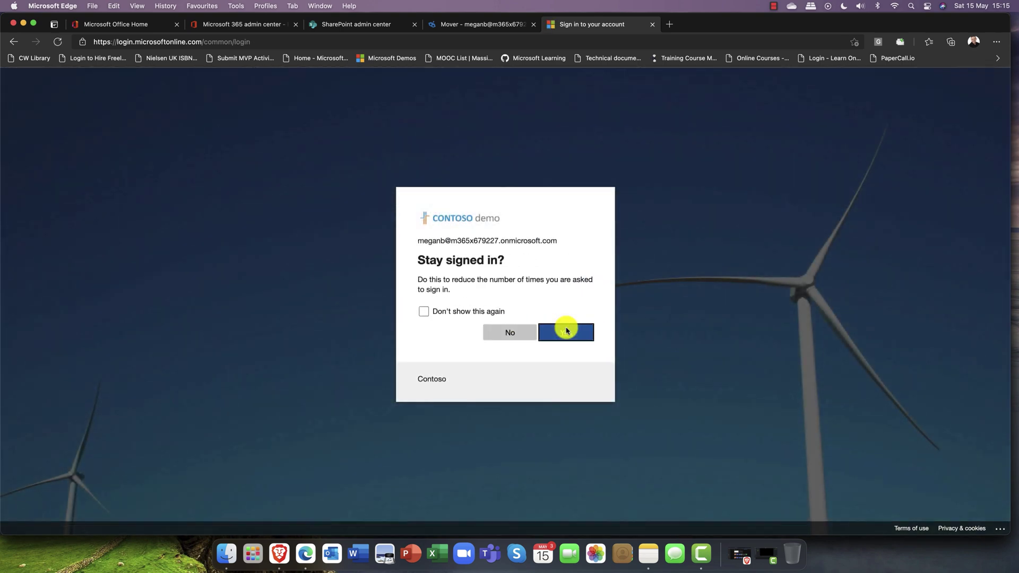
left_click(518, 332)
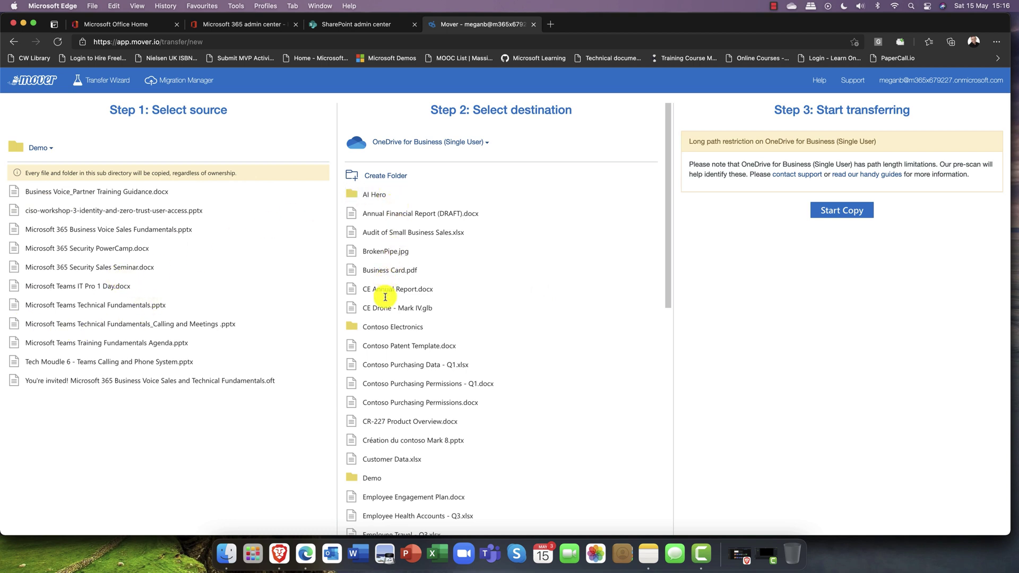
- Pick the empty Demo folder on OneDrive for Business as destination and start the copy
left_click(371, 478)
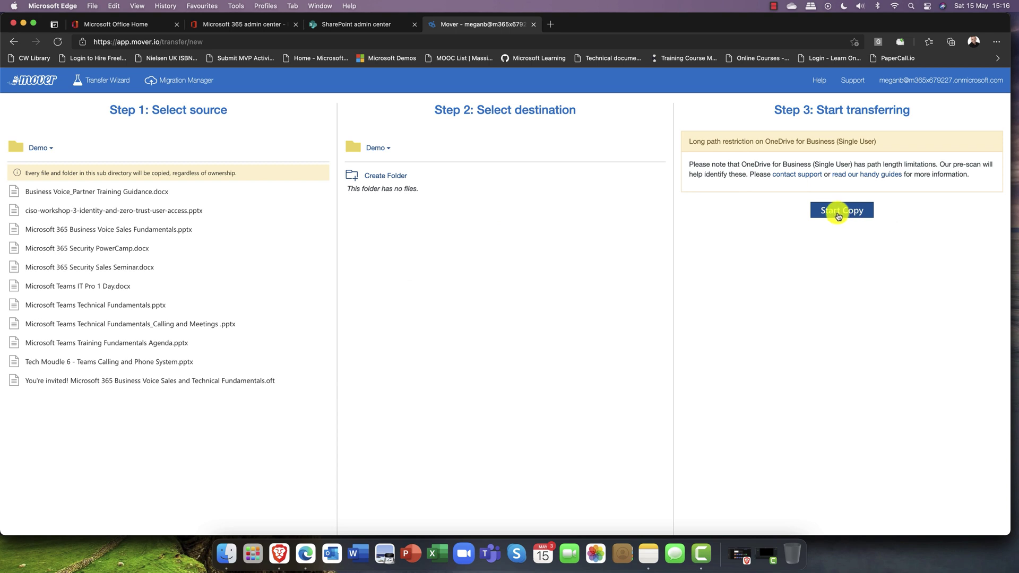
left_click(838, 215)
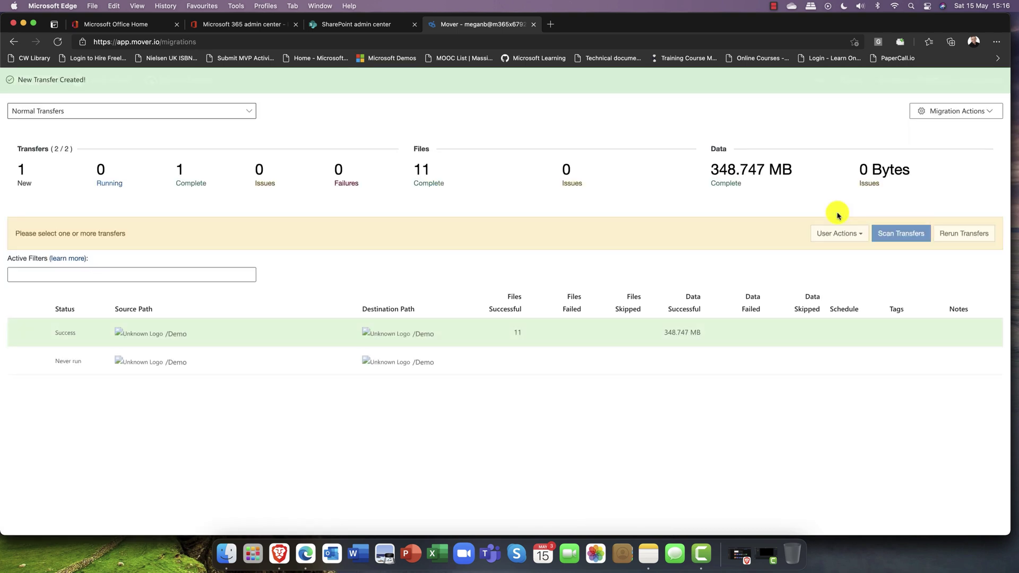
- Select only the running Demo transfer row, leaving the earlier completed transfer unticked
mouse_move(36, 342)
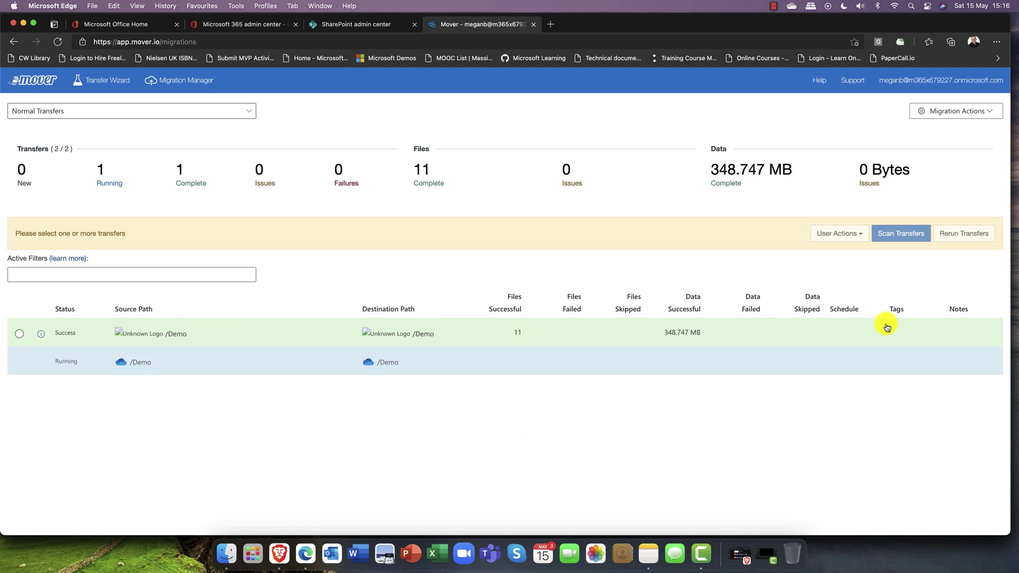
left_click(20, 334)
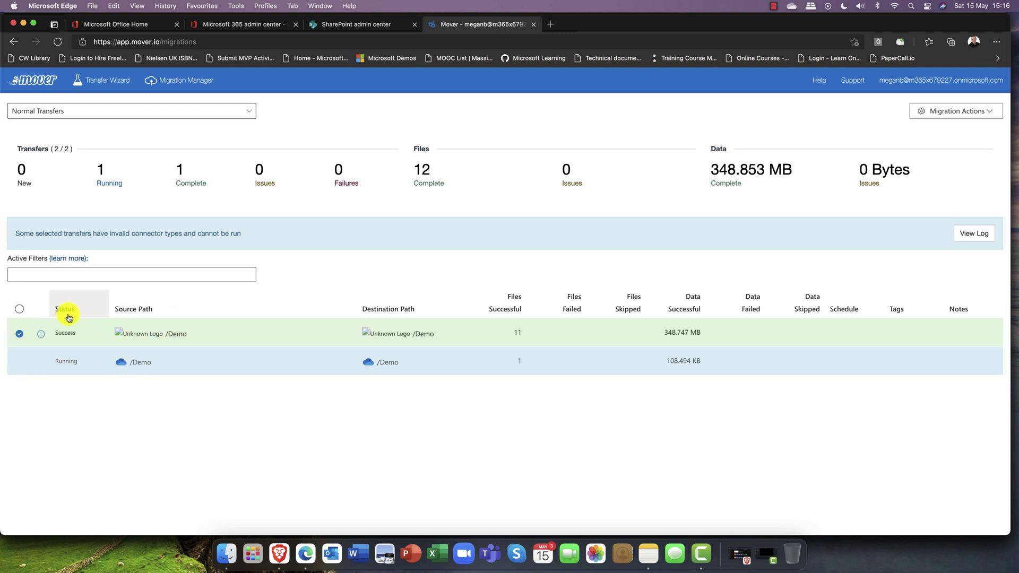
left_click(20, 334)
left_click(20, 362)
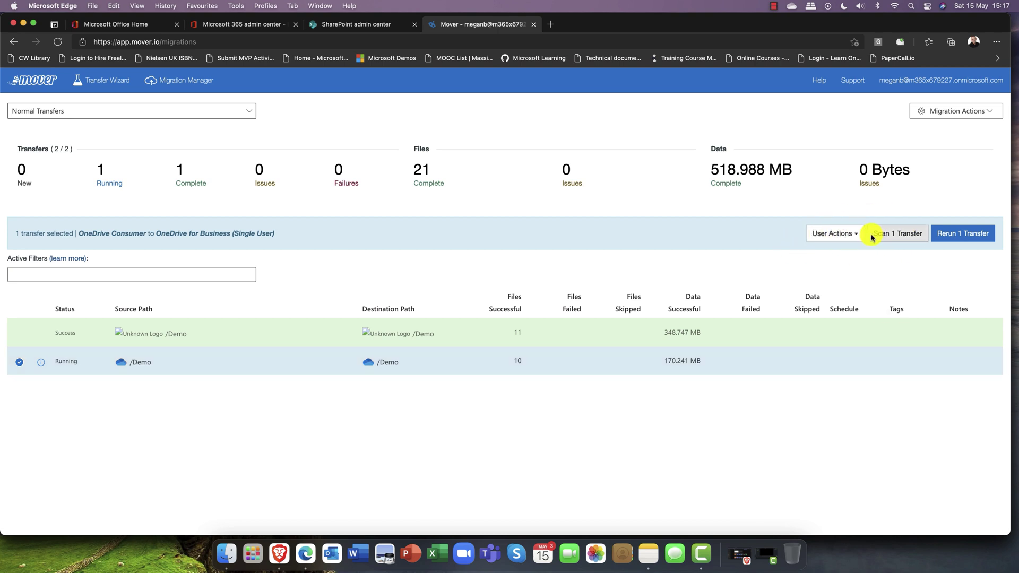
- Review the transfer's User Actions list, close it, and wait for the 11-file copy to finish
left_click(841, 234)
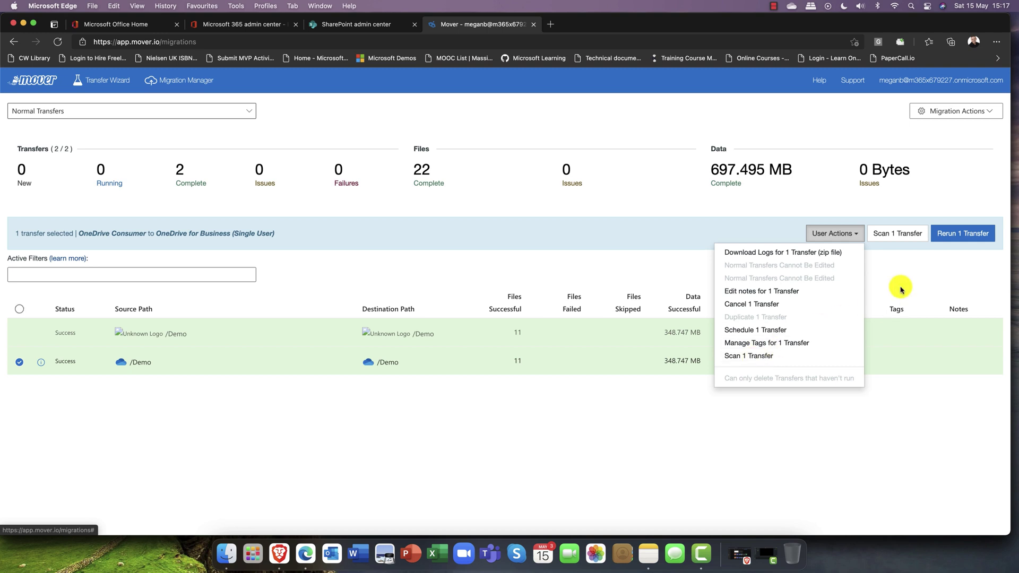
left_click(904, 260)
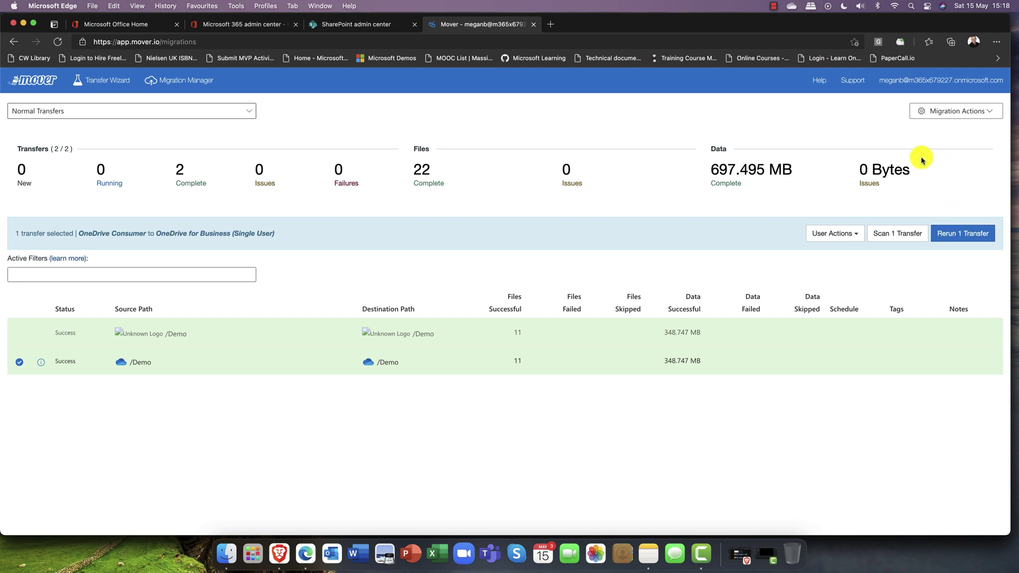
- Switch the transfer table to Compact density and turn on gridlines
left_click(990, 117)
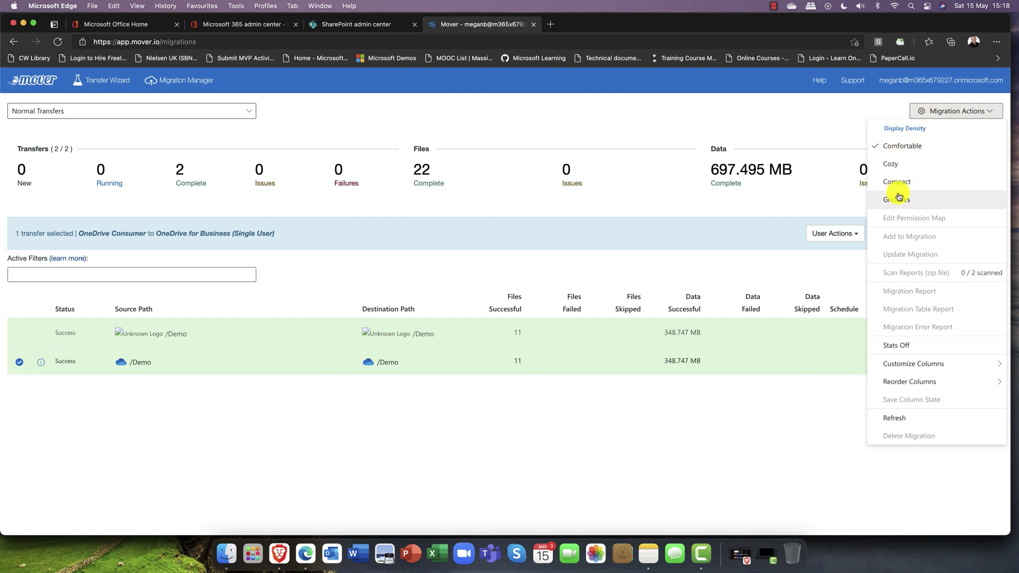
left_click(895, 166)
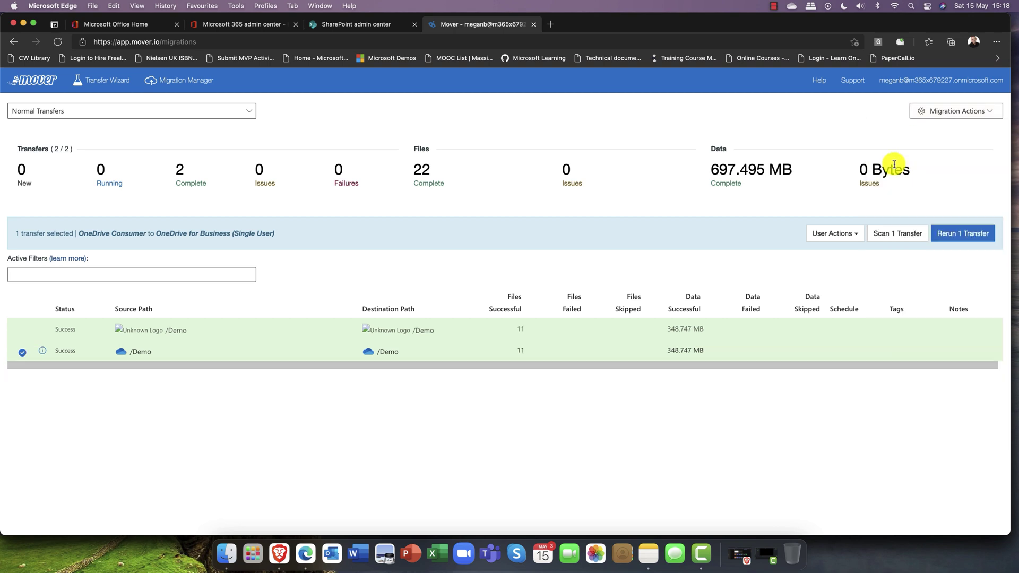
left_click(942, 114)
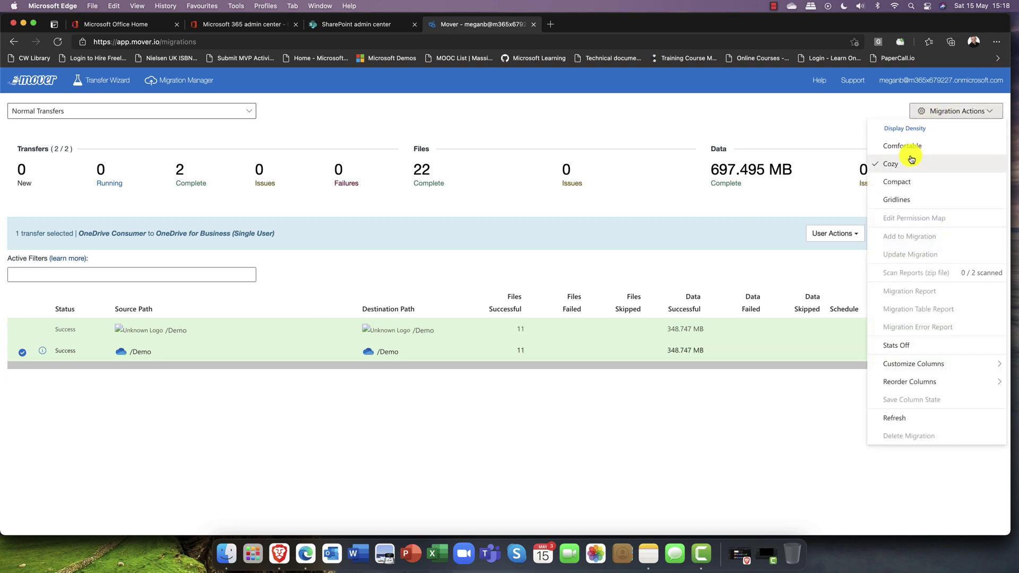
left_click(903, 190)
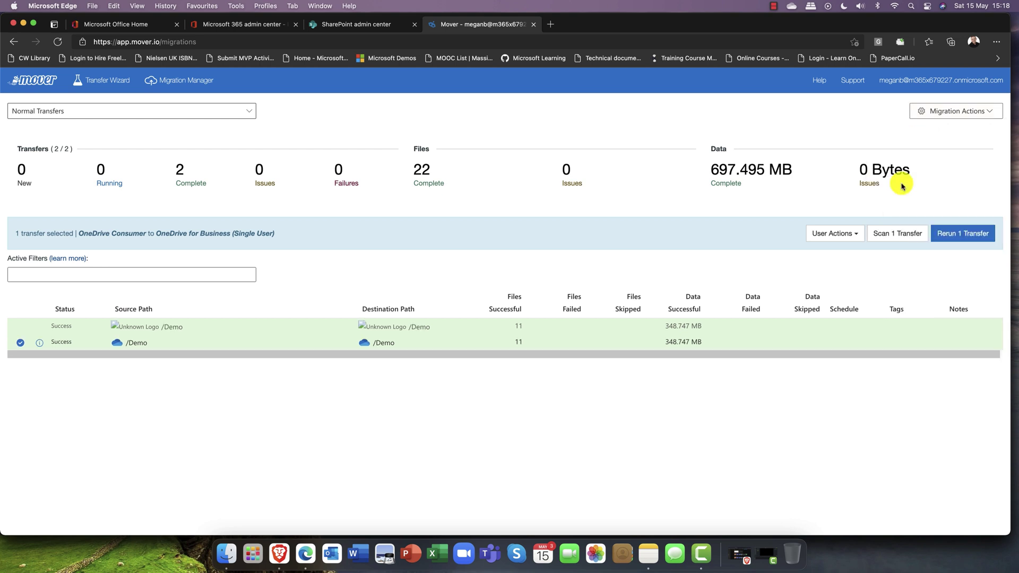
left_click(941, 110)
left_click(918, 200)
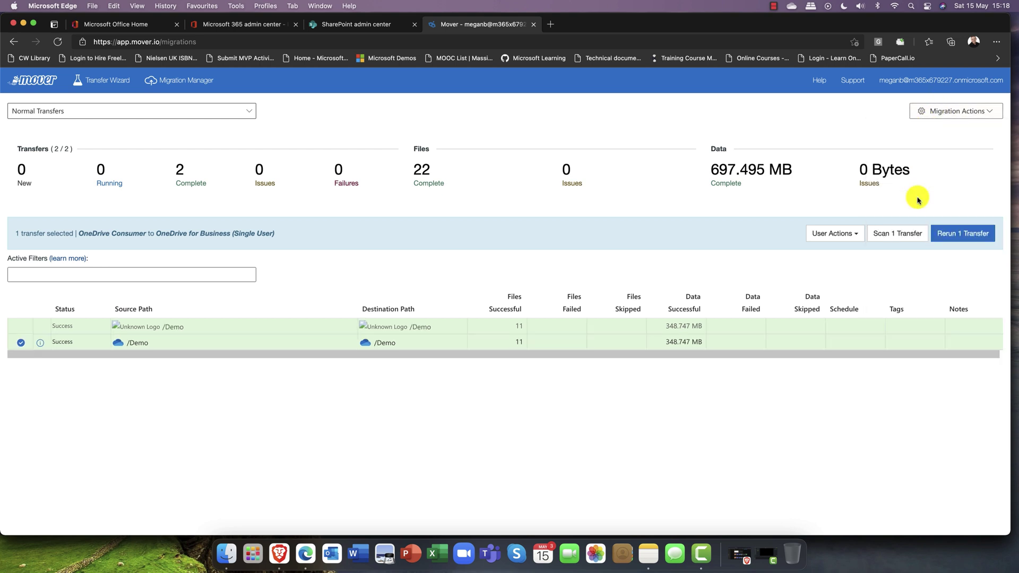
- Look over the Customize and Reorder Columns options, then close the Migration Actions menu
left_click(953, 110)
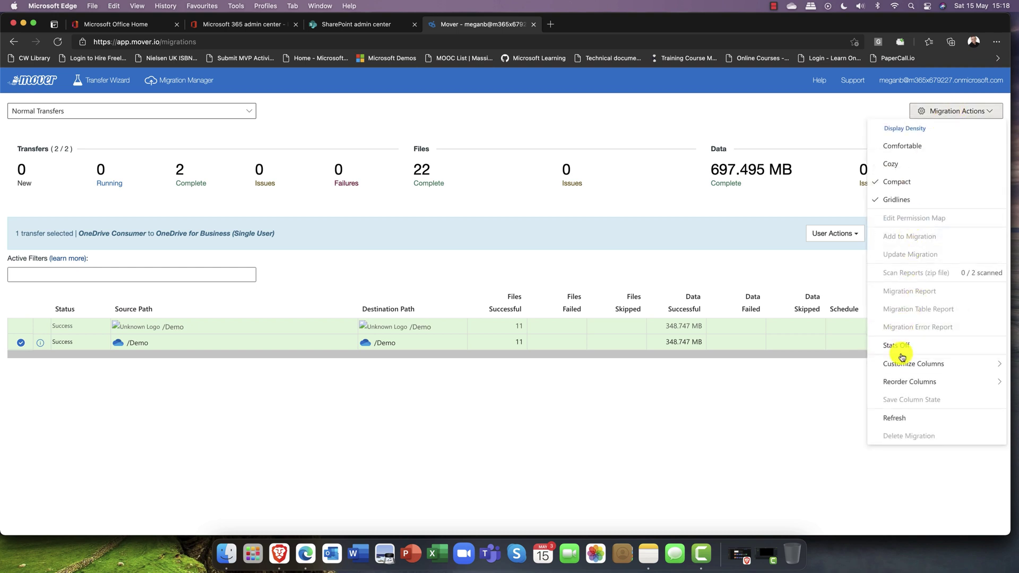
mouse_move(904, 361)
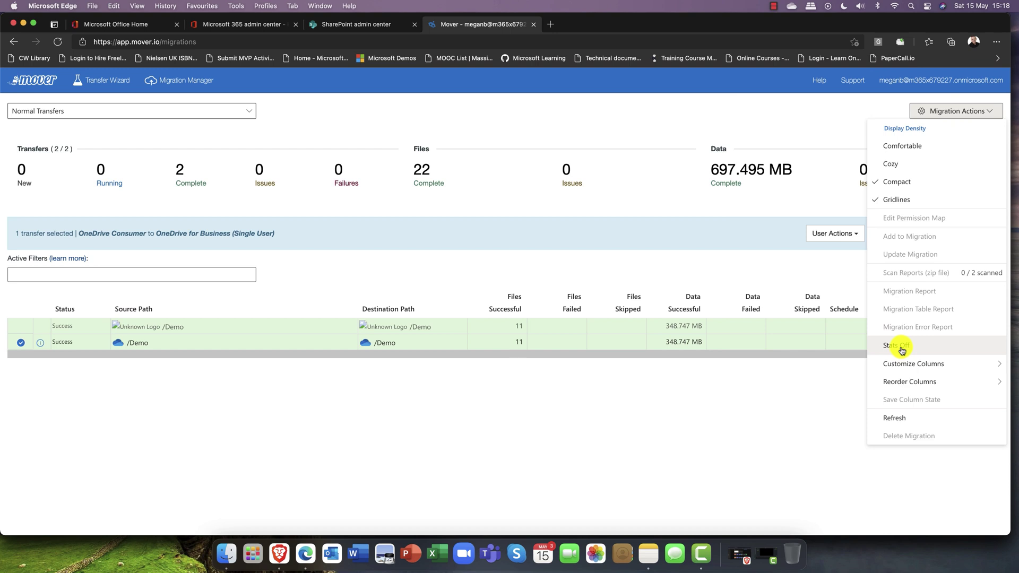
mouse_move(906, 386)
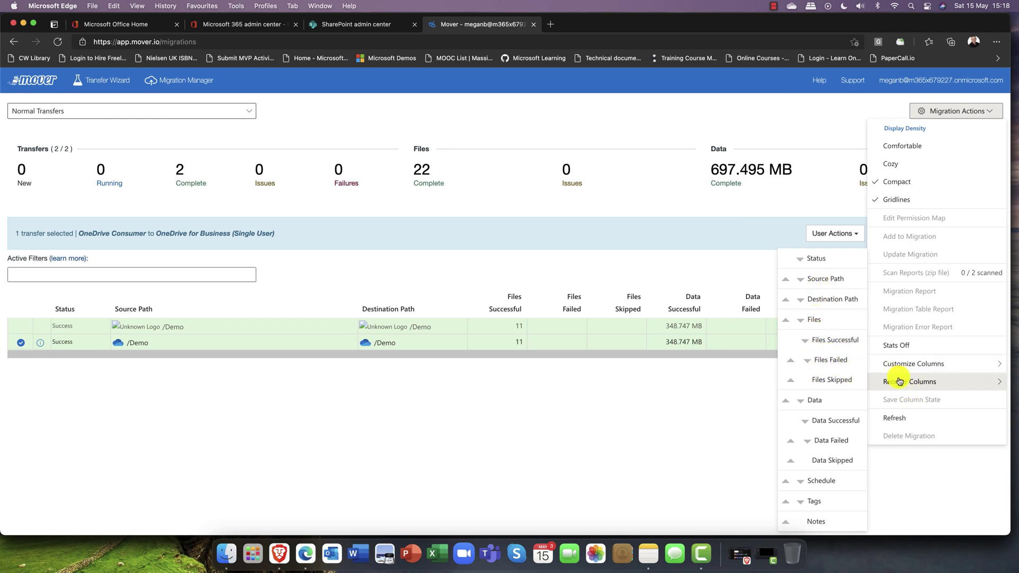
left_click(955, 501)
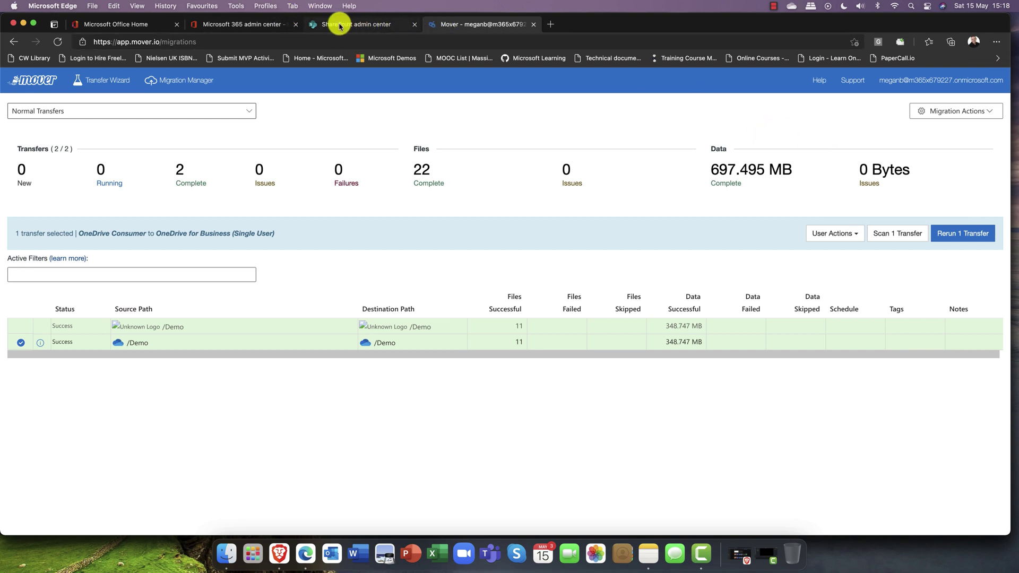
- Open OneDrive from Office Home as the migrated user to see the Demo folder's 11 items
left_click(254, 25)
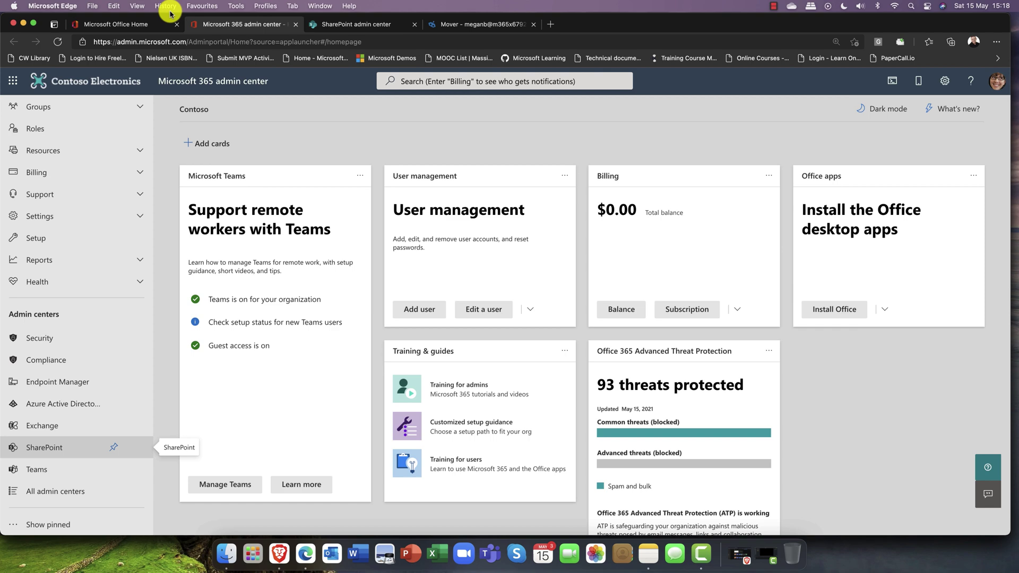
left_click(114, 24)
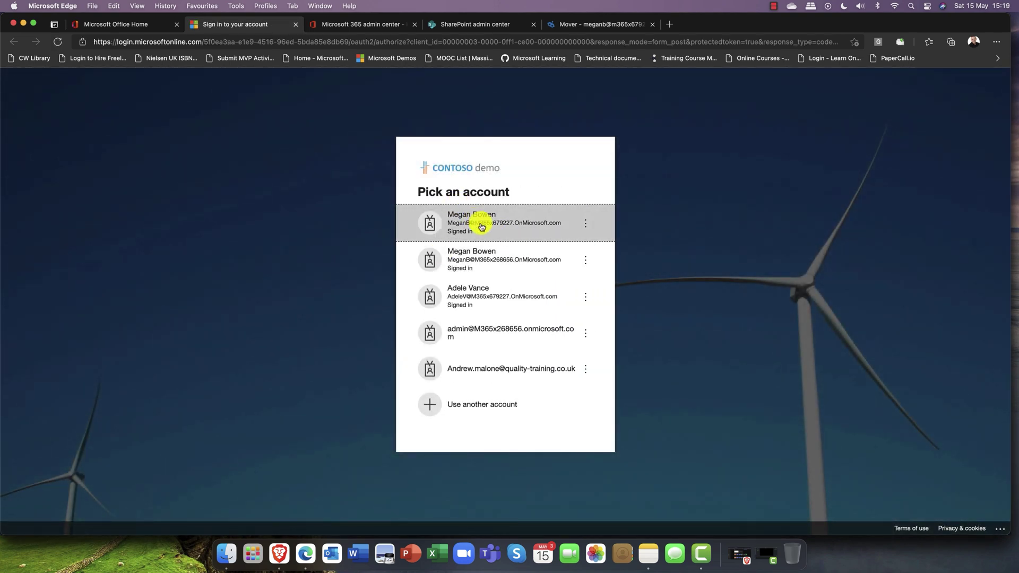
left_click(481, 227)
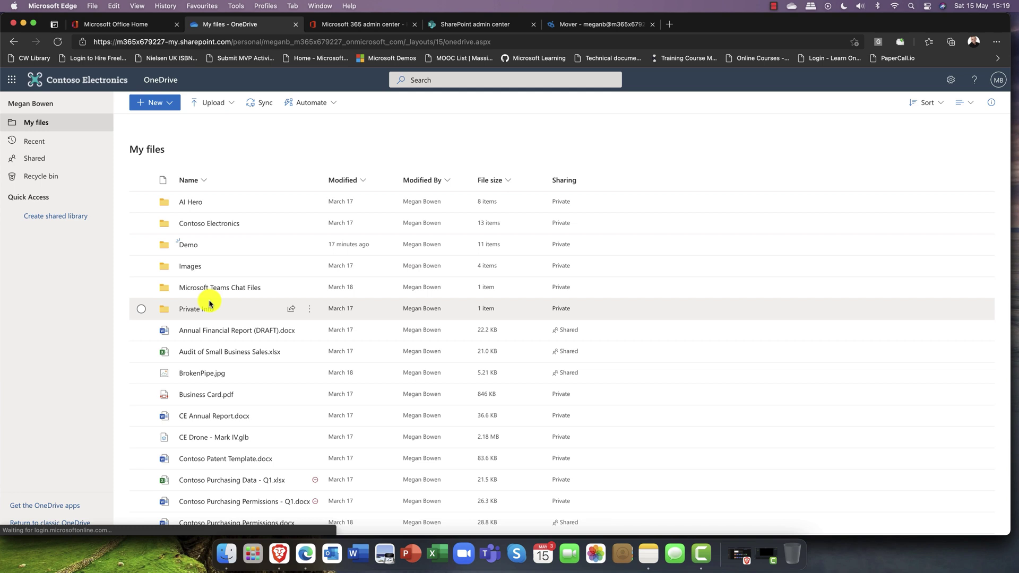
- Open the Demo folder in OneDrive for Business and review its 11 migrated Word and PowerPoint files
left_click(189, 245)
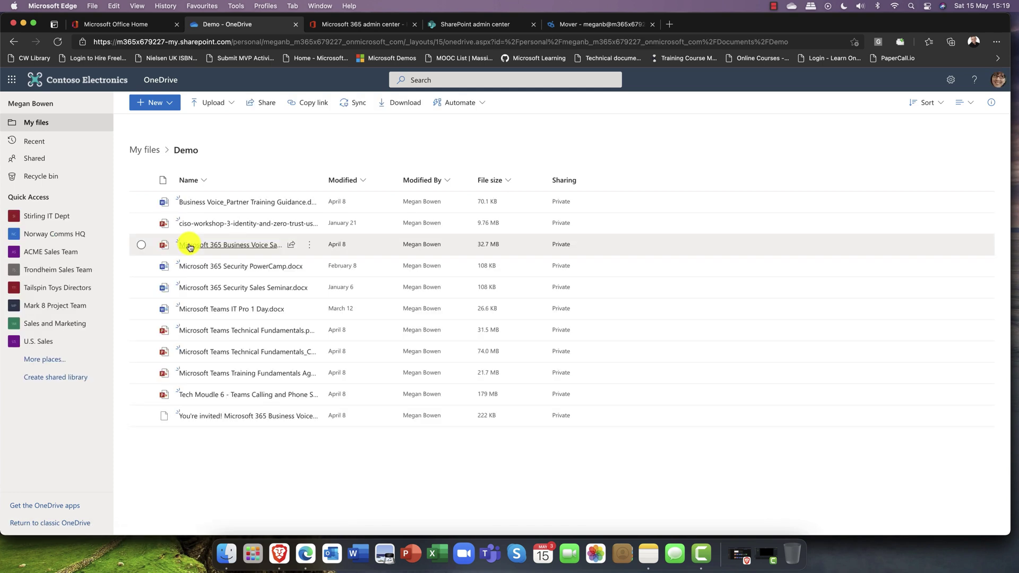
left_click_drag(181, 375, 228, 357)
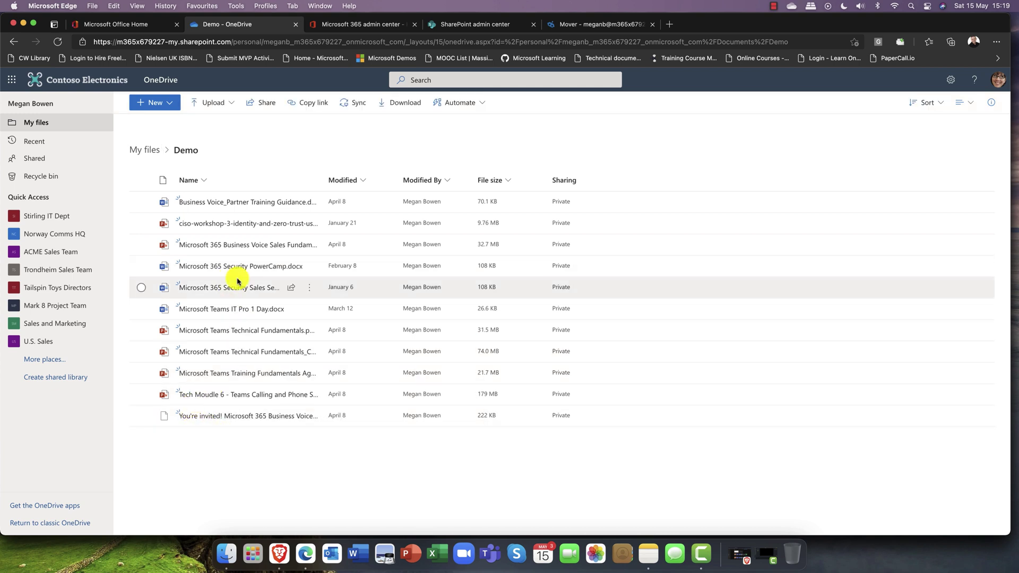
mouse_move(302, 263)
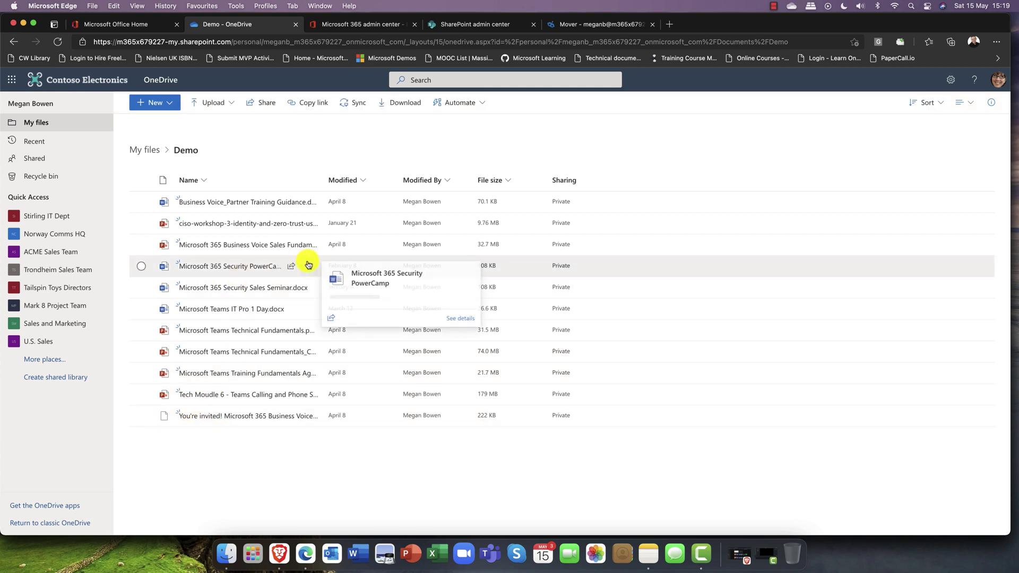